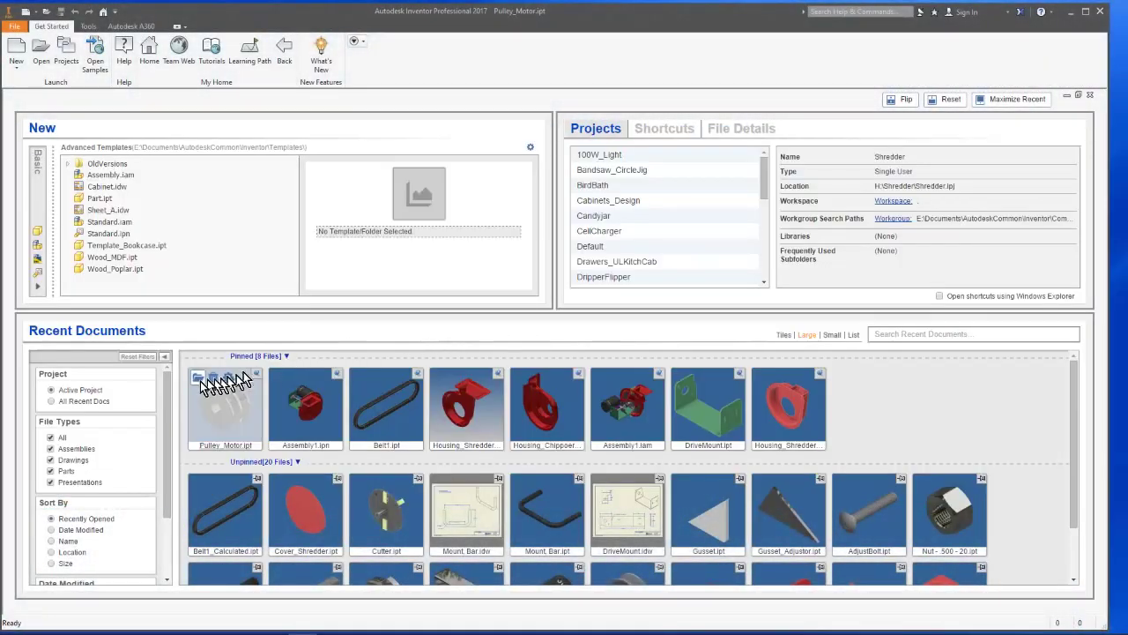
- Open Pulley_Motor.ipt and mark its 2.5 in DiaP1 parameter for export in the Parameters table
{"action": "left_click", "coordinate": [198, 379]}
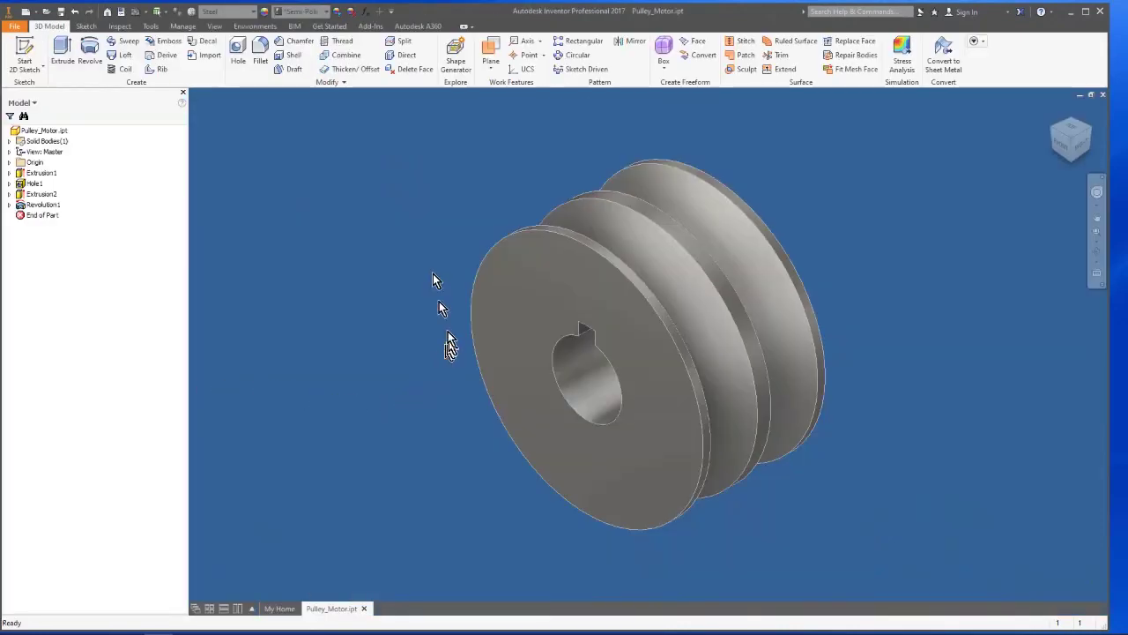
{"action": "left_click", "coordinate": [367, 15]}
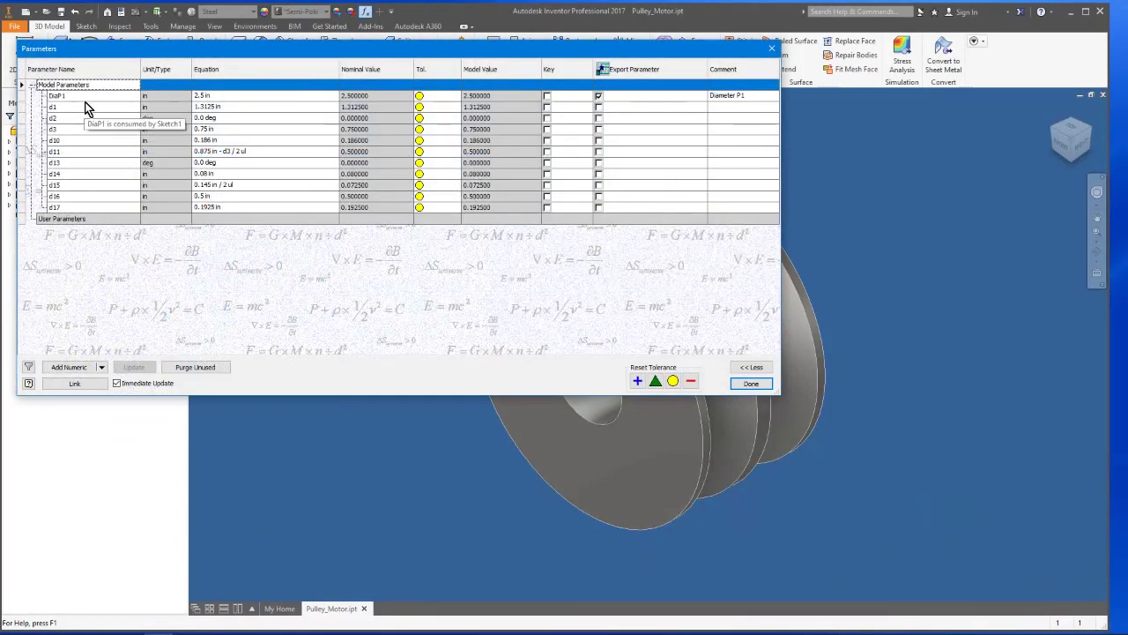
{"action": "left_click", "coordinate": [598, 107]}
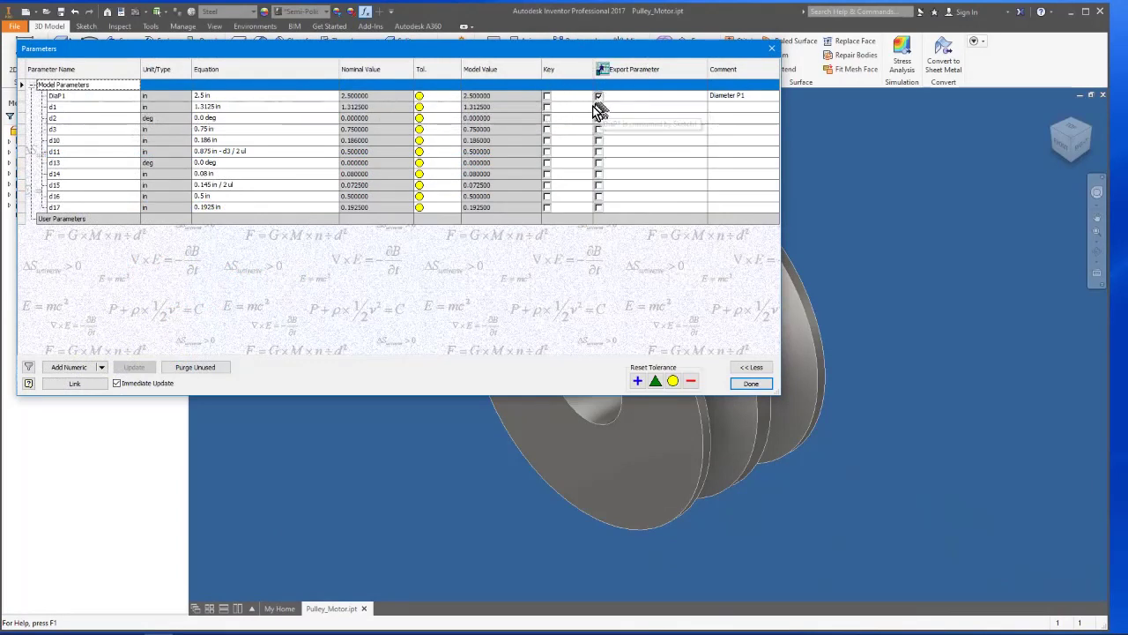
{"action": "left_click", "coordinate": [749, 384]}
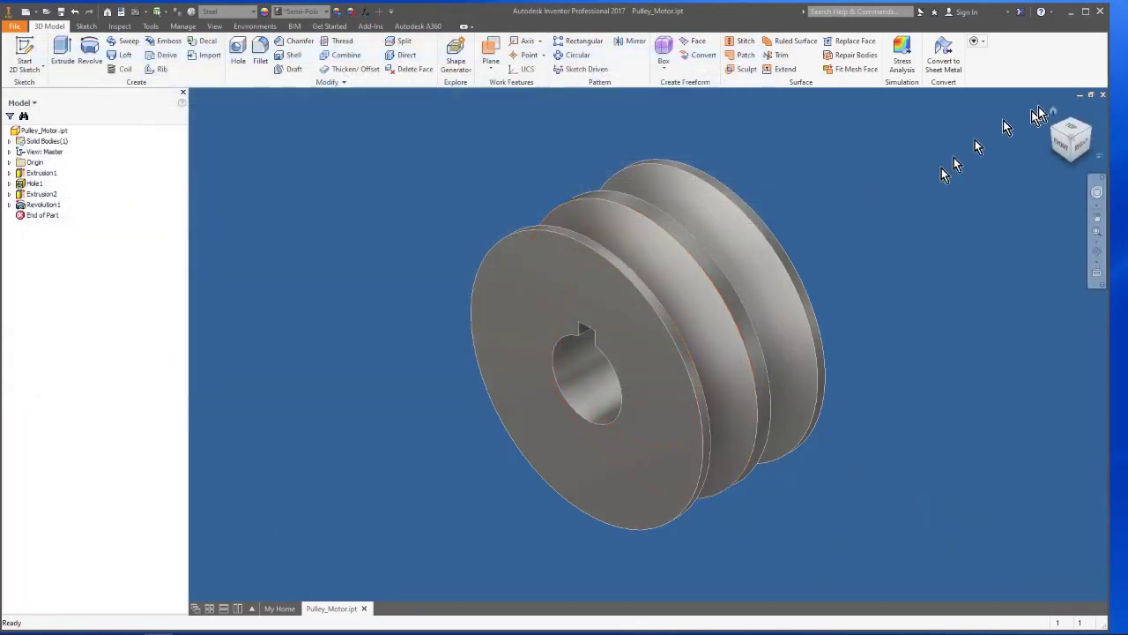
- Close Pulley_Motor, open Belt1.ipt, and add a numeric user parameter BeltLength of 21.5 in
{"action": "left_click", "coordinate": [1102, 94]}
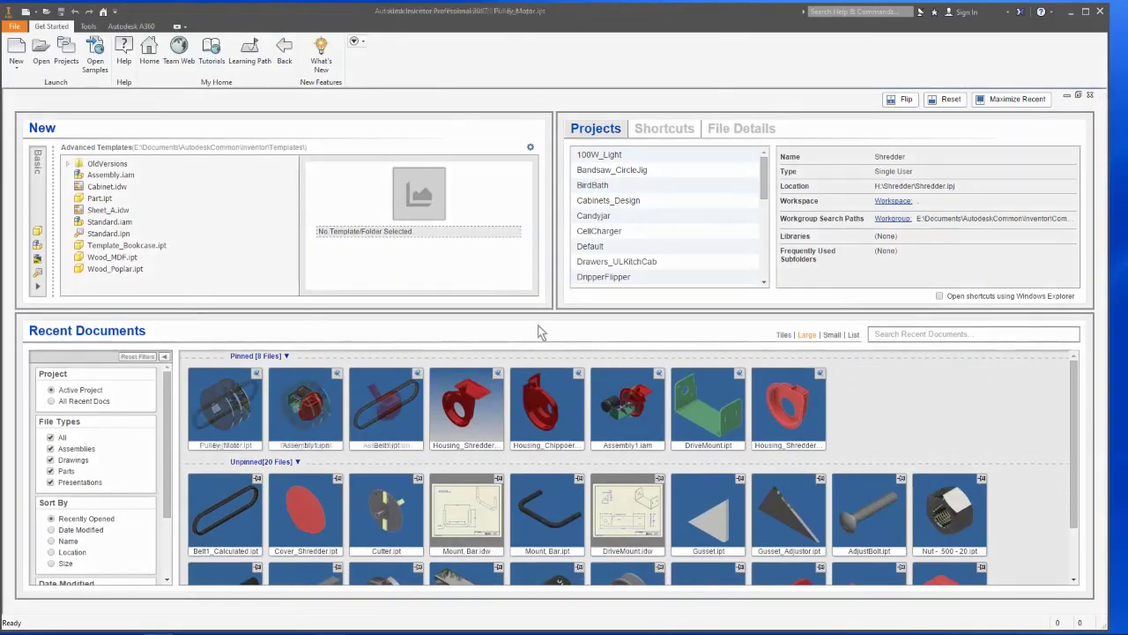
{"action": "mouse_move", "coordinate": [204, 390]}
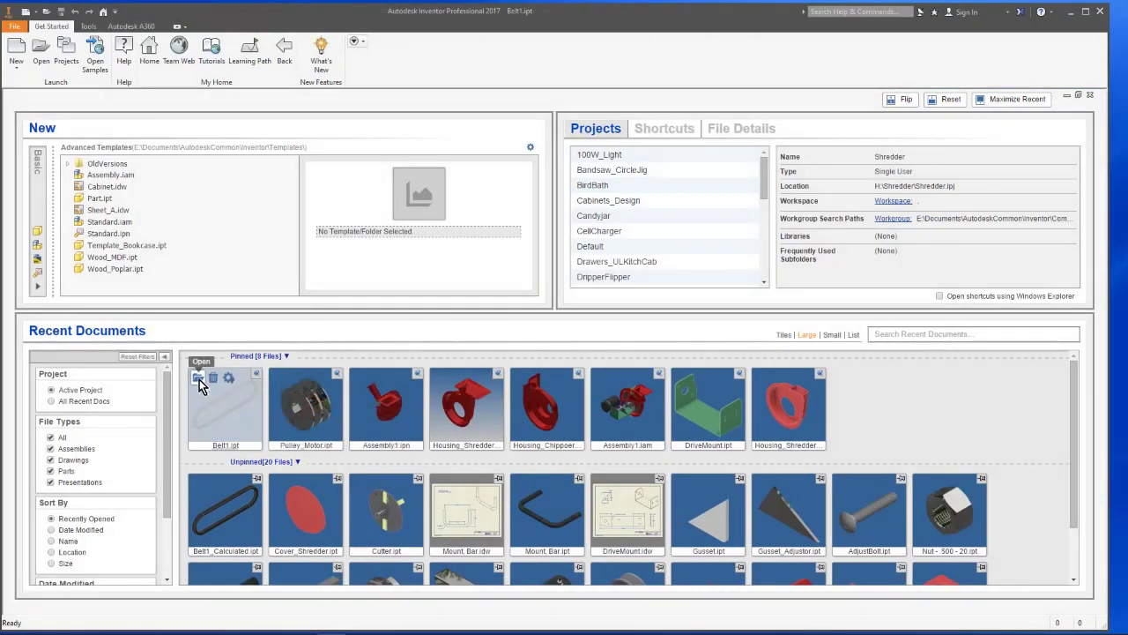
{"action": "left_click", "coordinate": [199, 379]}
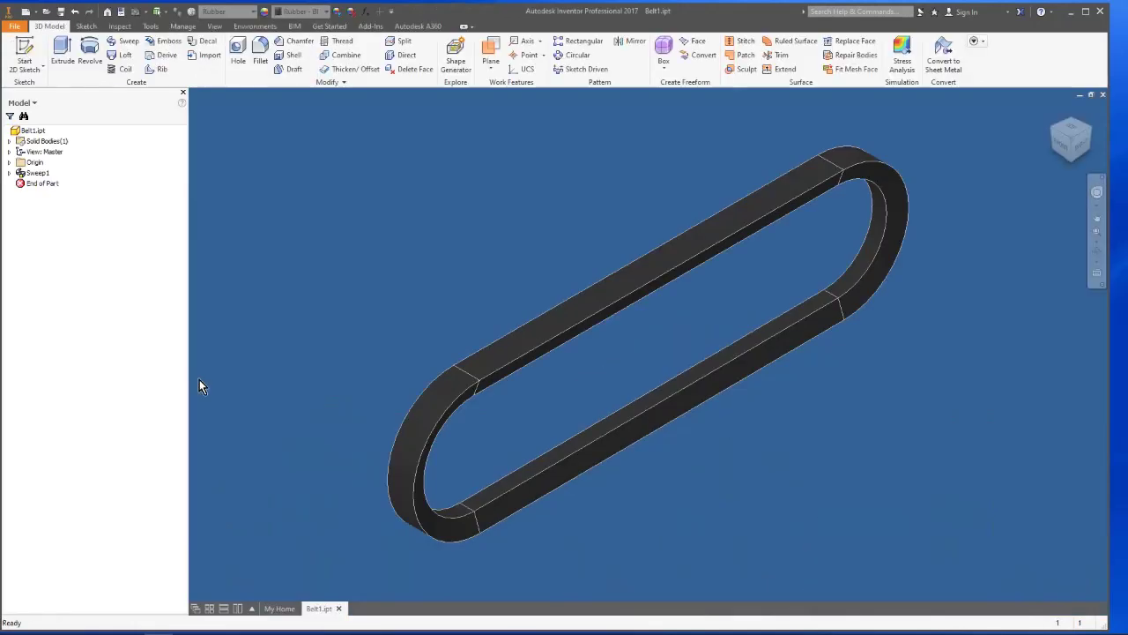
{"action": "left_click", "coordinate": [366, 14]}
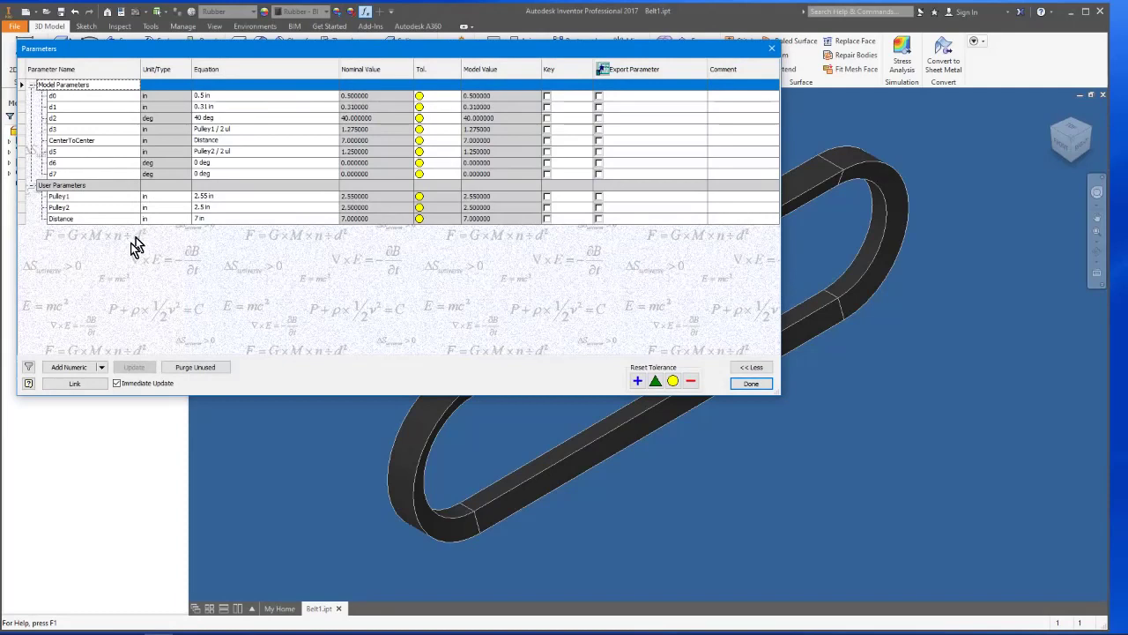
{"action": "left_click", "coordinate": [79, 368]}
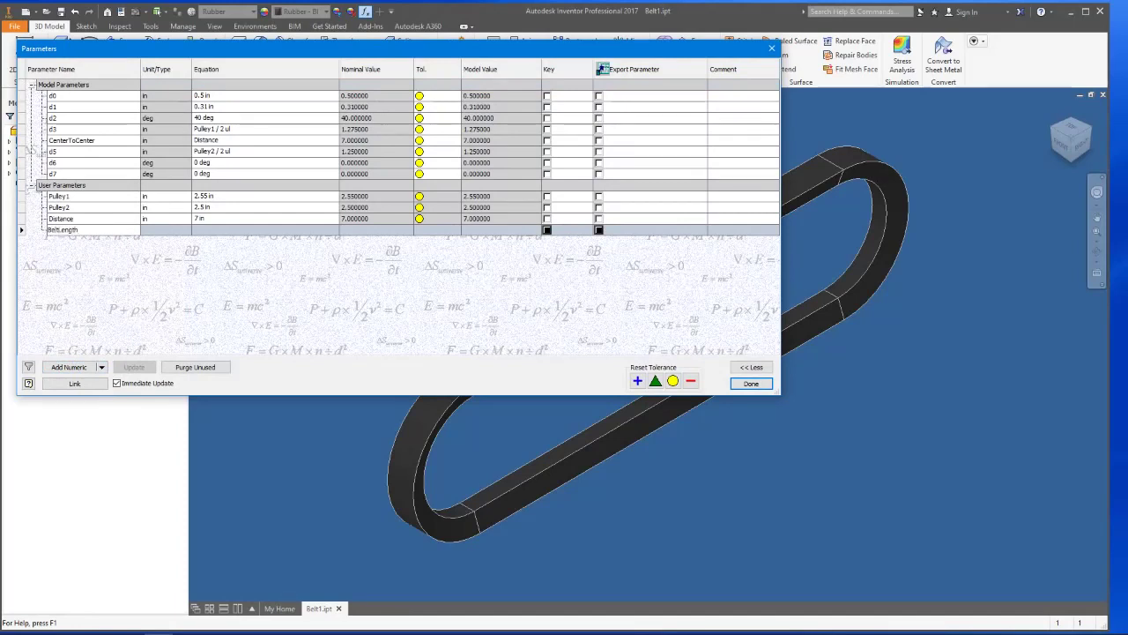
{"action": "left_click", "coordinate": [204, 230]}
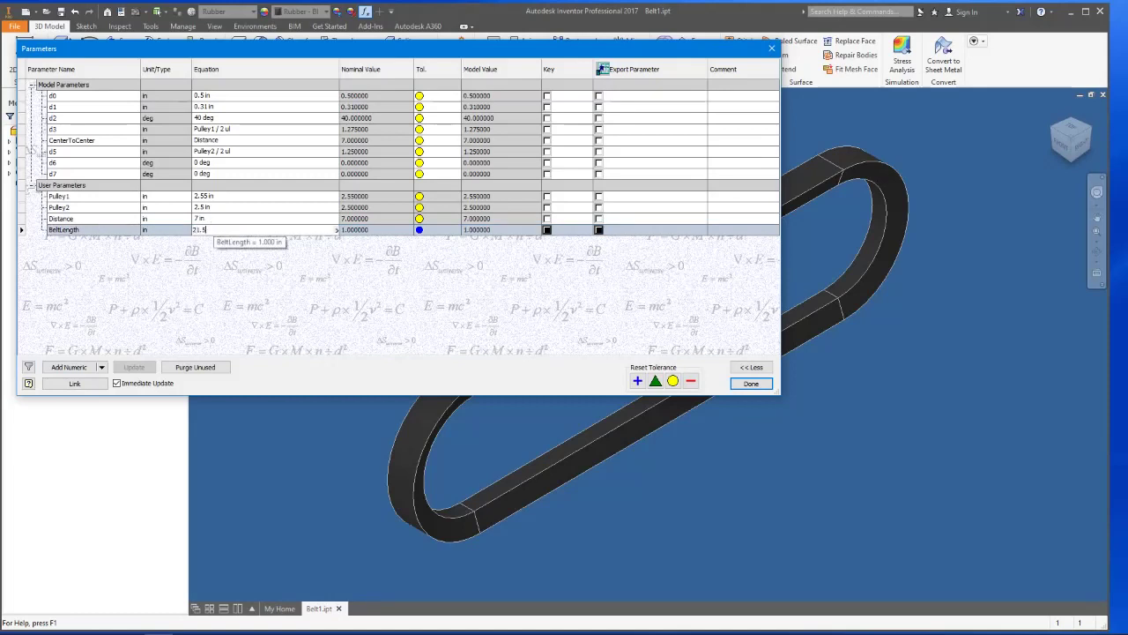
{"action": "key", "text": "Return"}
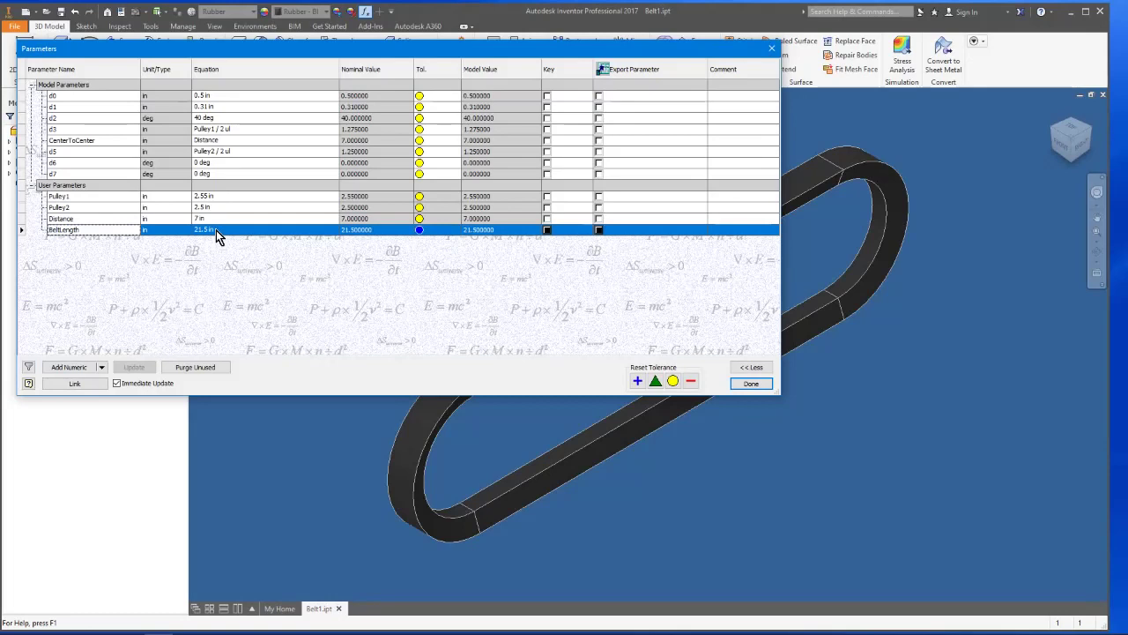
- Link the DiaP2 parameter from Pulley_Driven1.ipt into the belt's parameters
{"action": "left_click", "coordinate": [75, 383]}
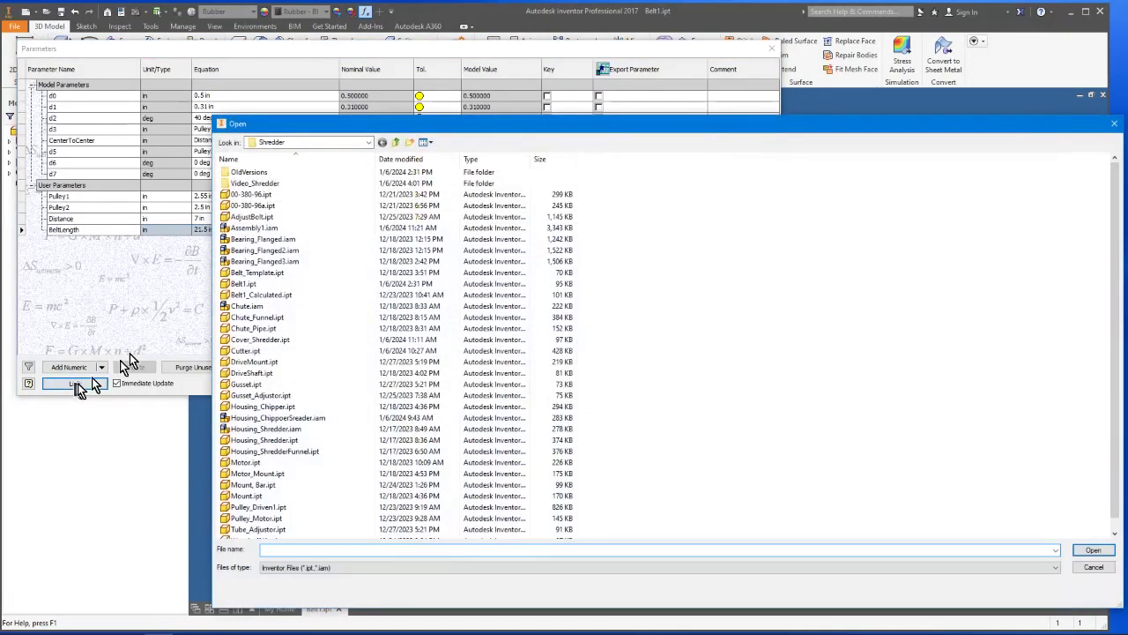
{"action": "double_click", "coordinate": [249, 508]}
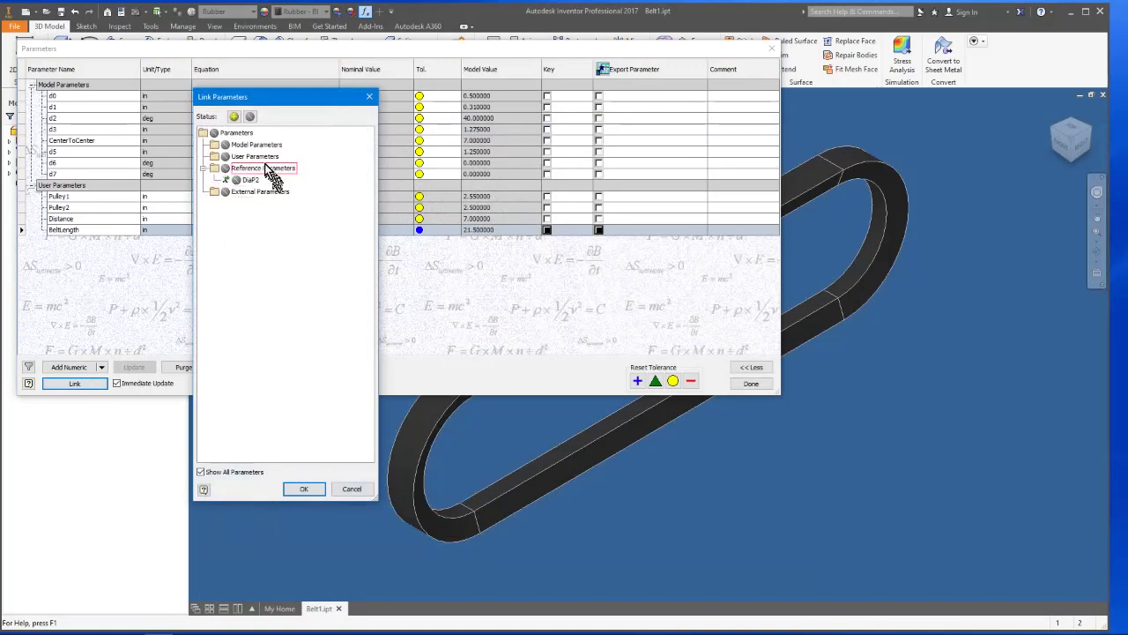
{"action": "left_click", "coordinate": [236, 180]}
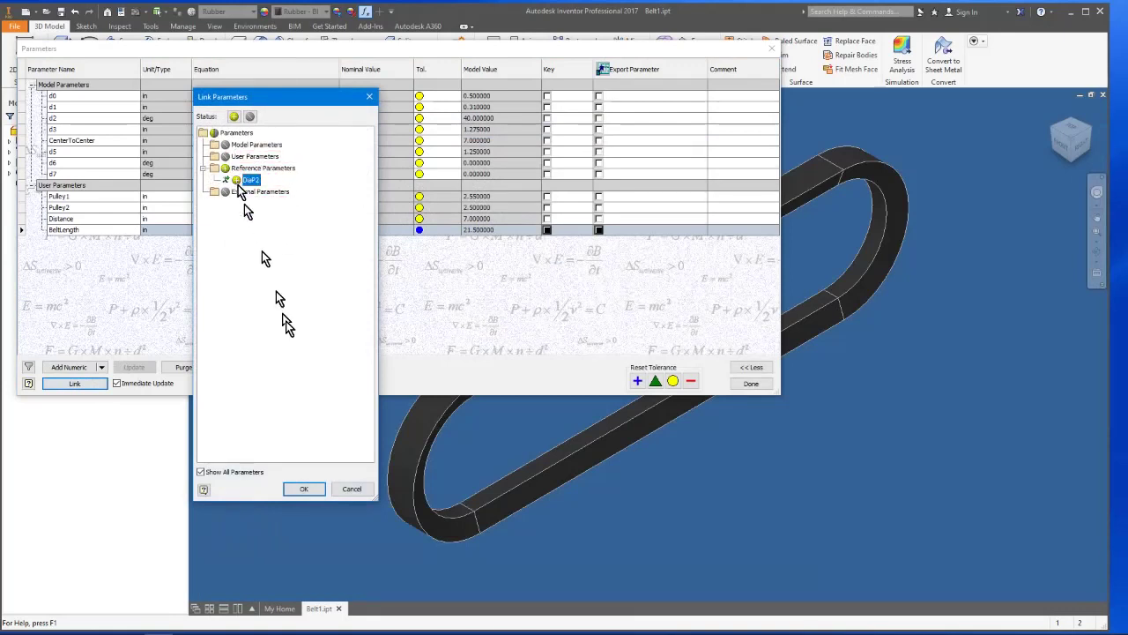
{"action": "left_click", "coordinate": [303, 488]}
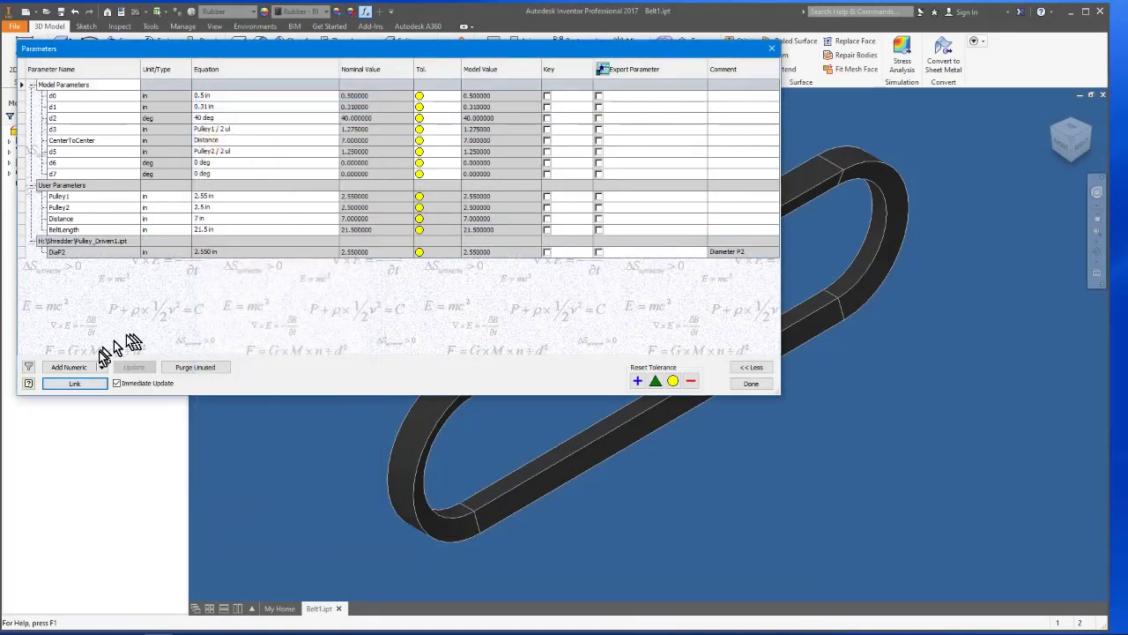
- Link the DiaP1 parameter from Pulley_Motor.ipt into the belt's parameters
{"action": "left_click", "coordinate": [75, 383]}
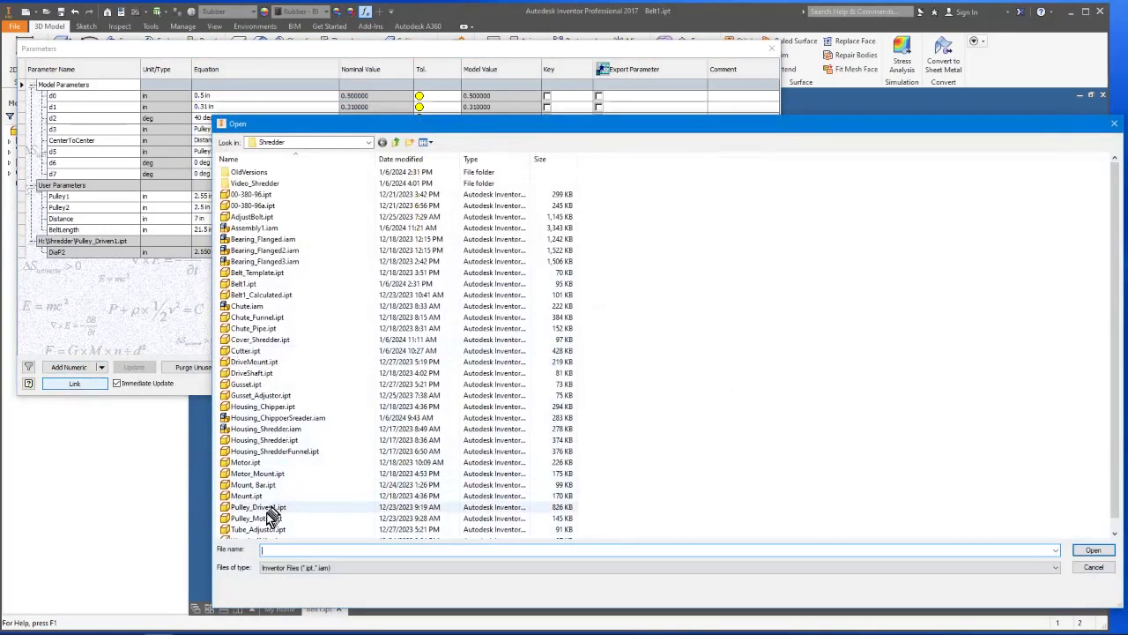
{"action": "left_click", "coordinate": [255, 518]}
{"action": "double_click", "coordinate": [256, 520]}
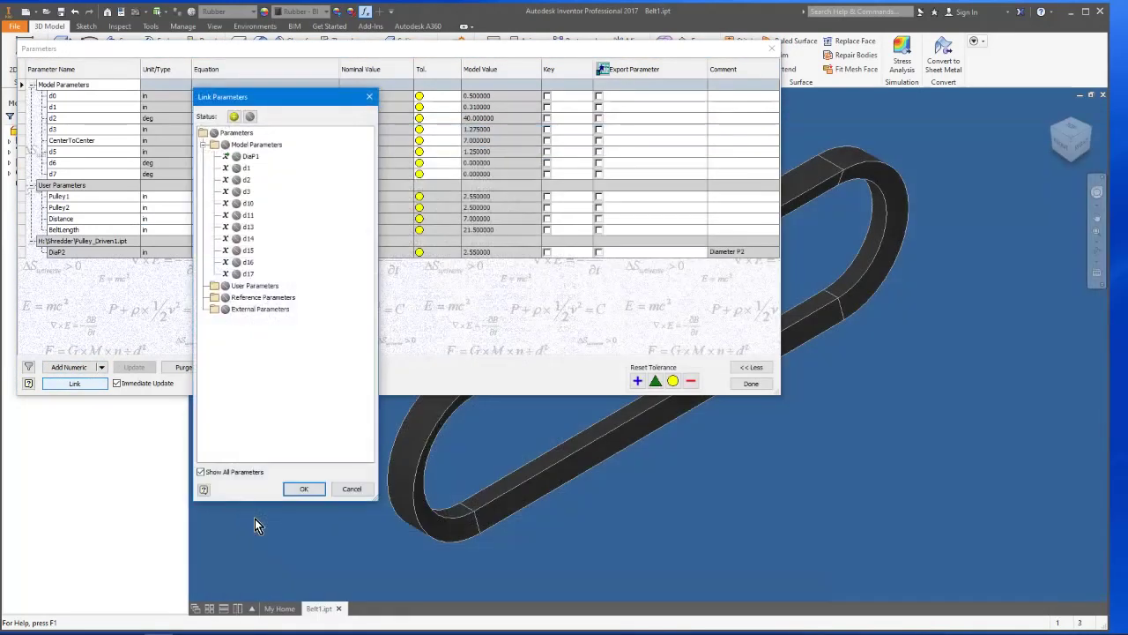
{"action": "left_click", "coordinate": [237, 156]}
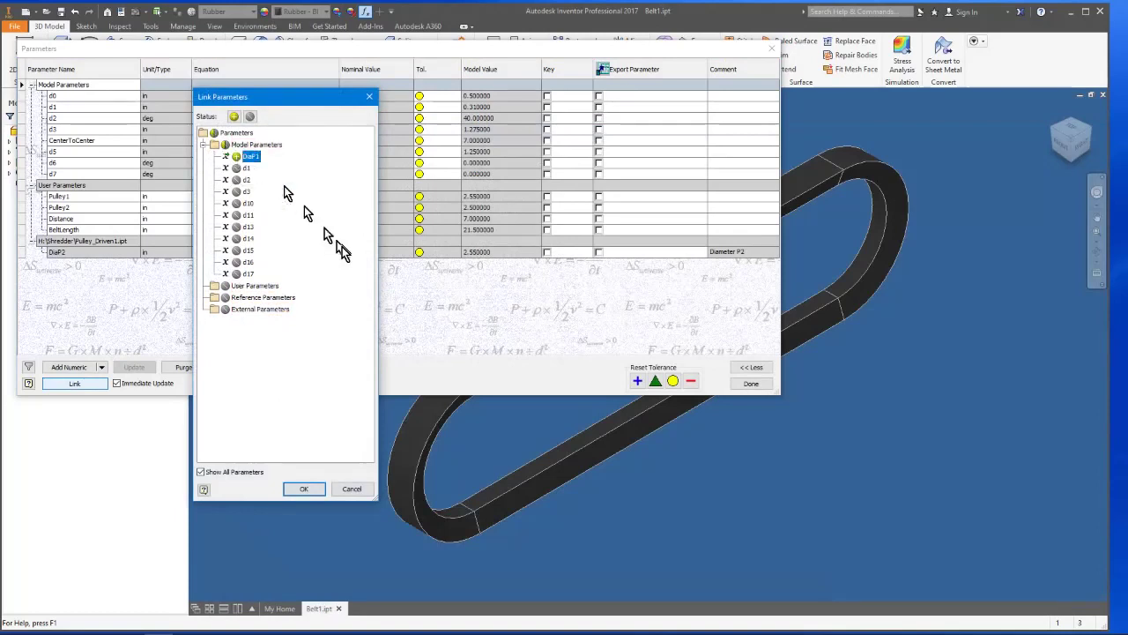
{"action": "left_click", "coordinate": [304, 488]}
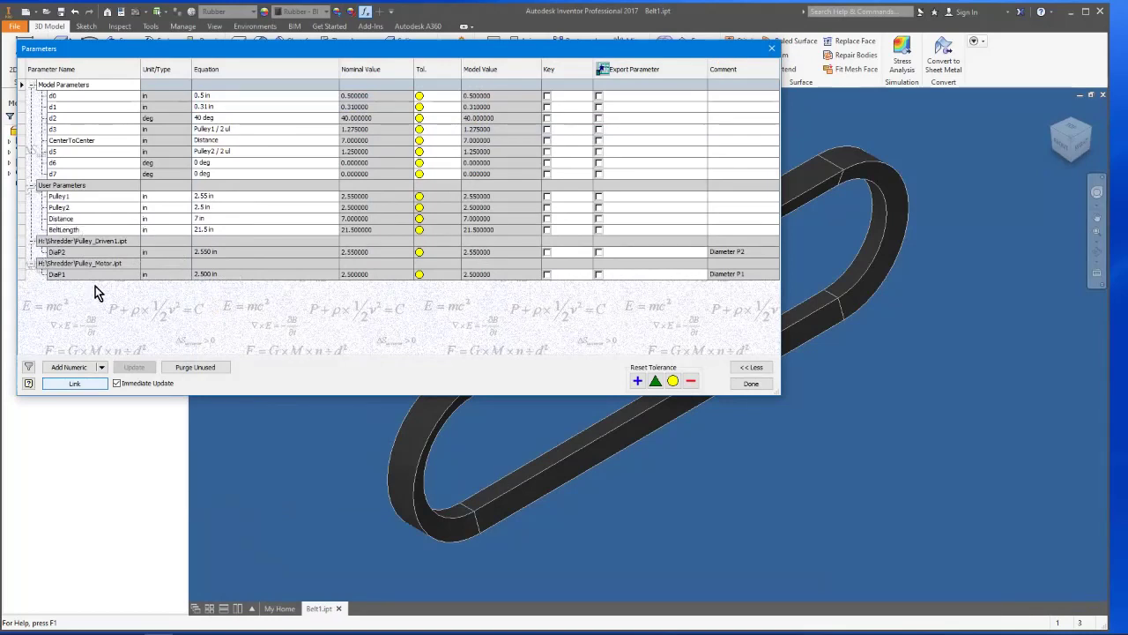
- Set CenterToCenter to (BeltLength - (2*PI*(DiaP1+DiaP2)/4))/2, giving 6.783739 in
{"action": "left_click", "coordinate": [221, 142]}
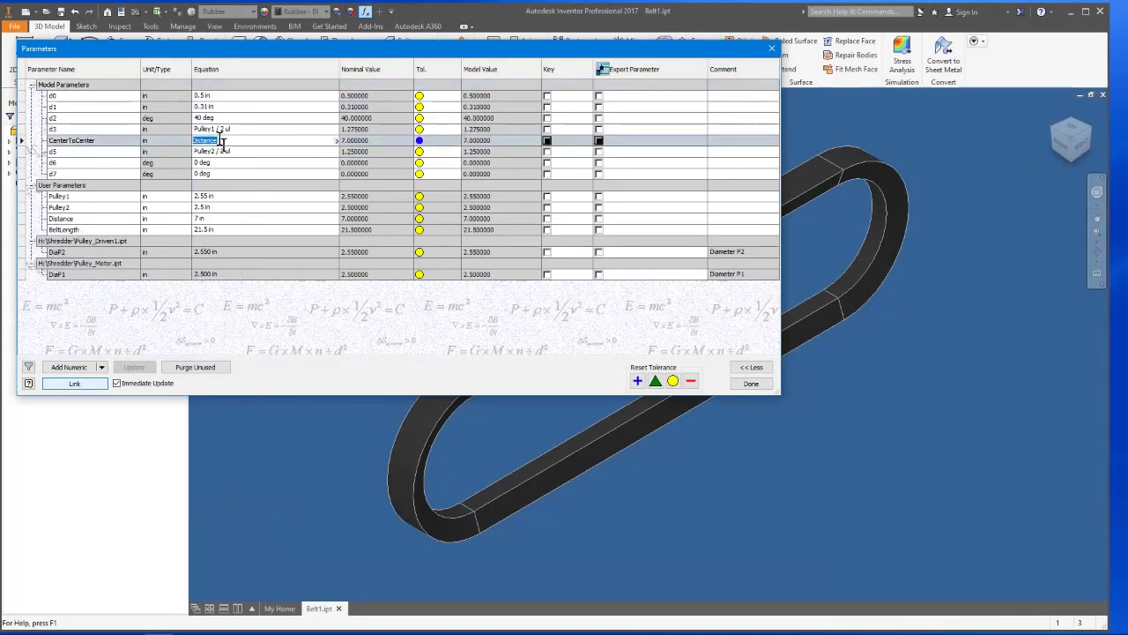
{"action": "type", "text": "deltLength"}
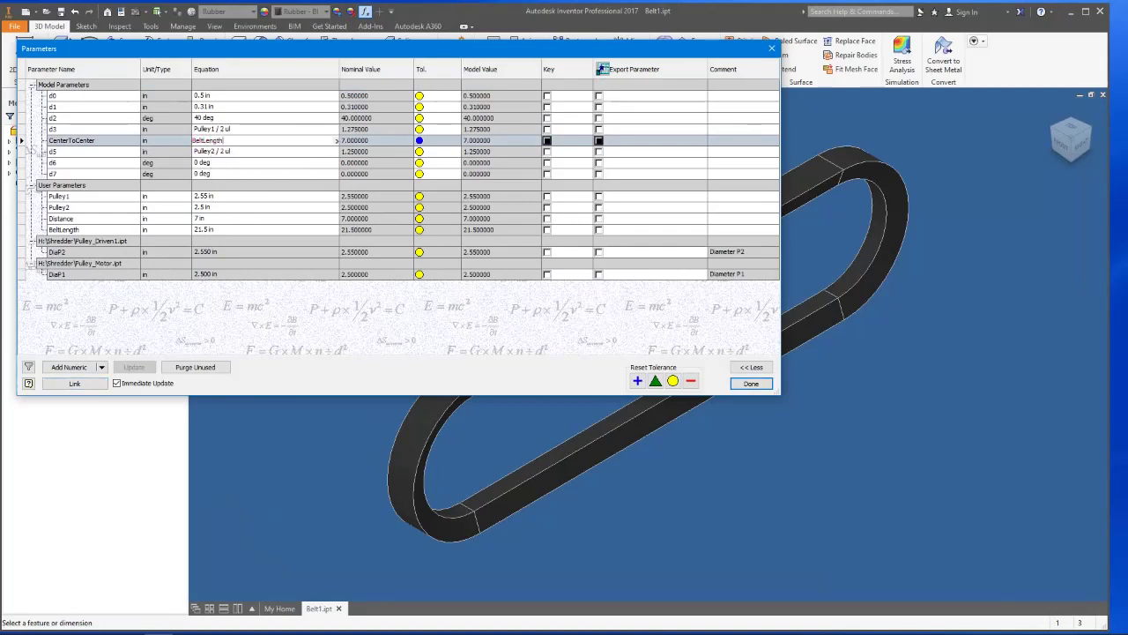
{"action": "key", "text": "Home"}
{"action": "key", "text": "Delete"}
{"action": "key", "text": "Delete"}
{"action": "key", "text": "Delete"}
{"action": "type", "text": "(BeltLen"}
{"action": "key", "text": "End"}
{"action": "type", "text": "- ("}
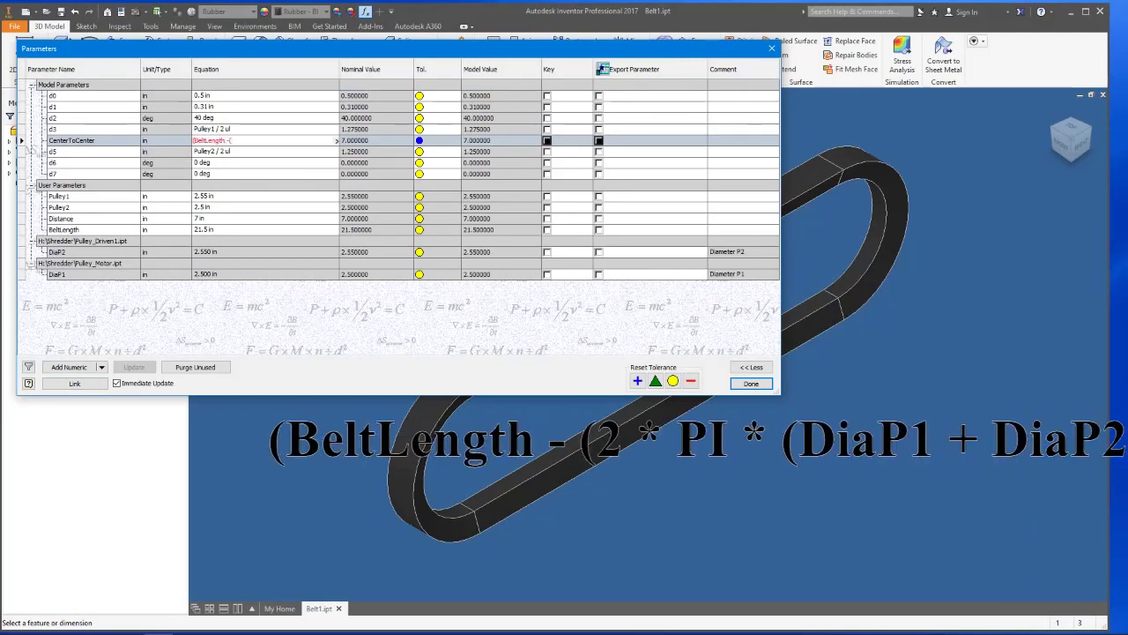
{"action": "type", "text": "2"}
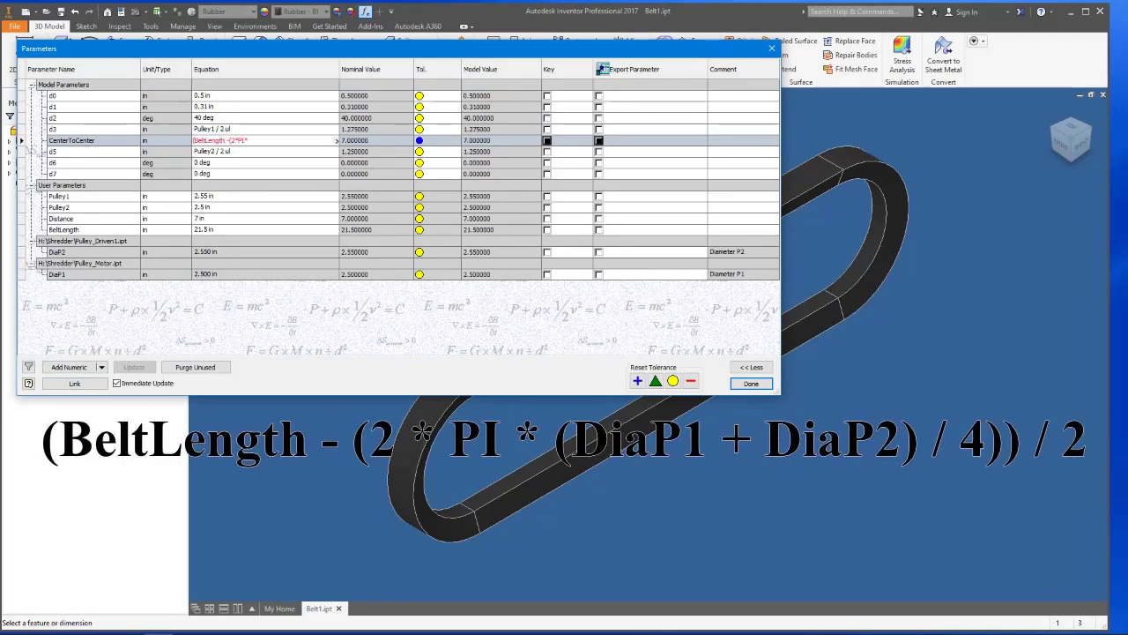
{"action": "type", "text": " * PI * (DiaP/4))/2"}
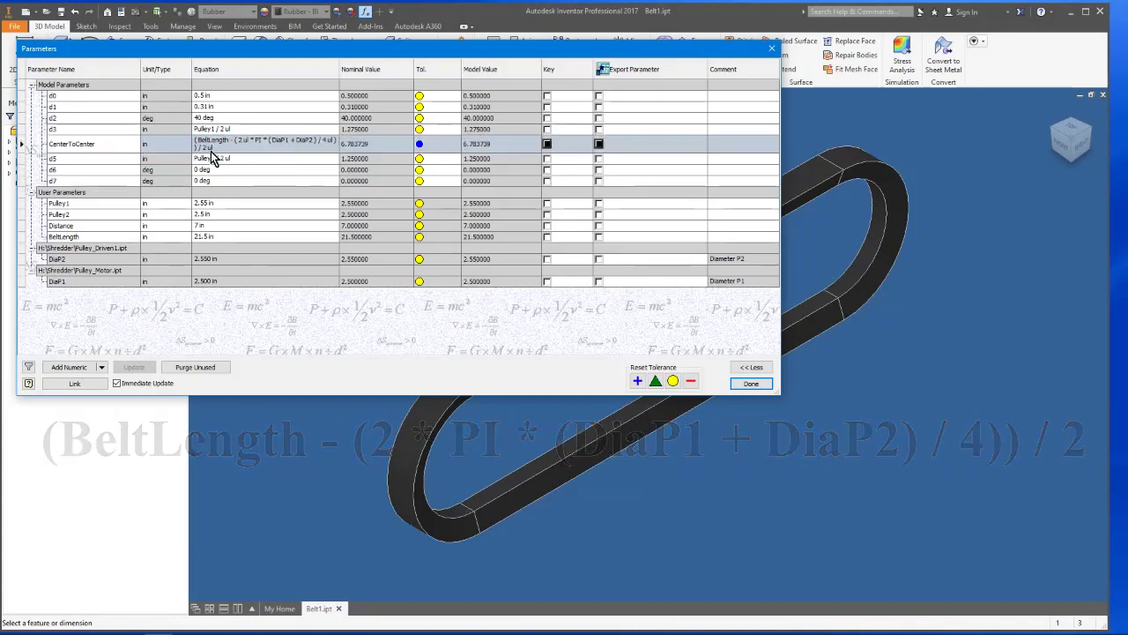
{"action": "key", "text": "Return"}
{"action": "left_click", "coordinate": [747, 384]}
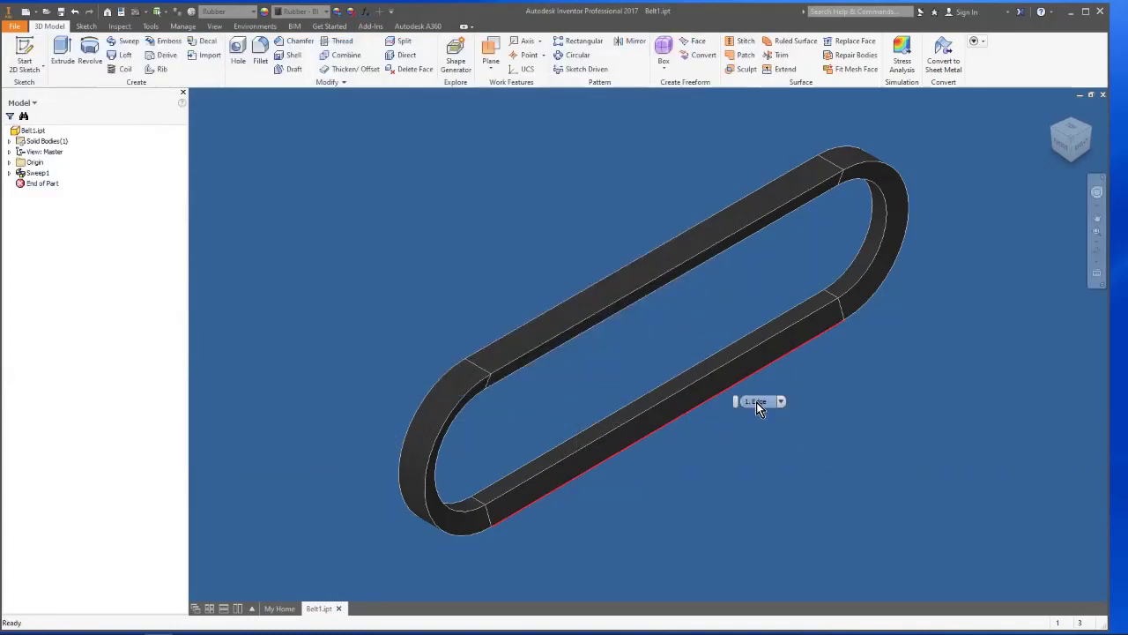
{"action": "key", "text": "m"}
{"action": "mouse_move", "coordinate": [433, 486]}
{"action": "left_click", "coordinate": [484, 494]}
{"action": "left_click", "coordinate": [463, 517]}
{"action": "mouse_move", "coordinate": [890, 246]}
{"action": "left_click", "coordinate": [927, 246]}
{"action": "left_click", "coordinate": [904, 267]}
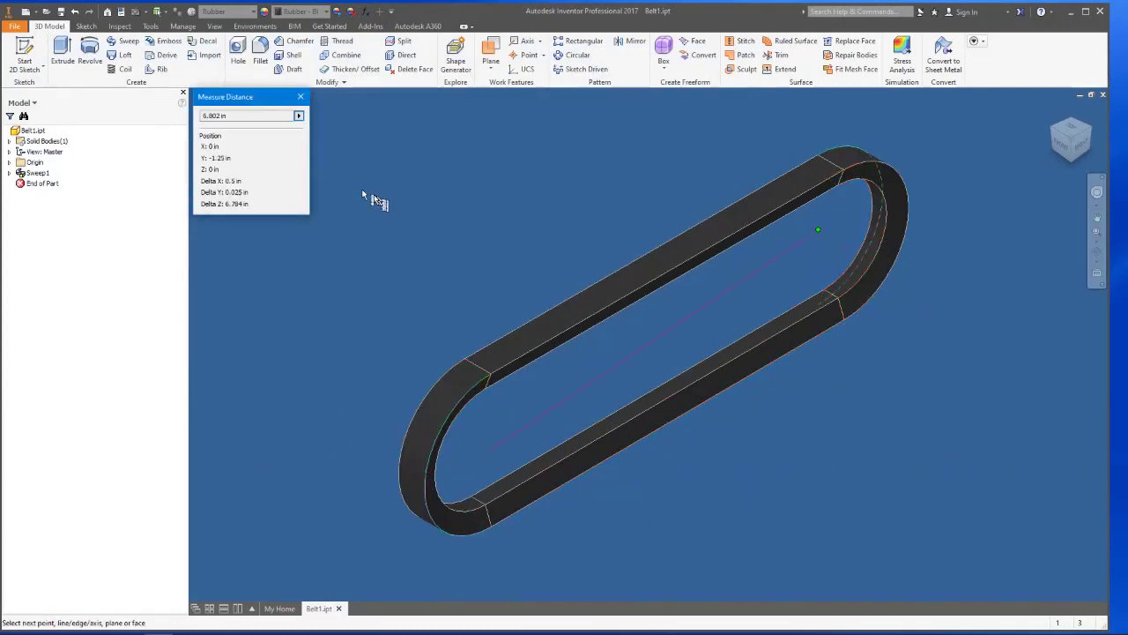
{"action": "left_click", "coordinate": [1079, 146]}
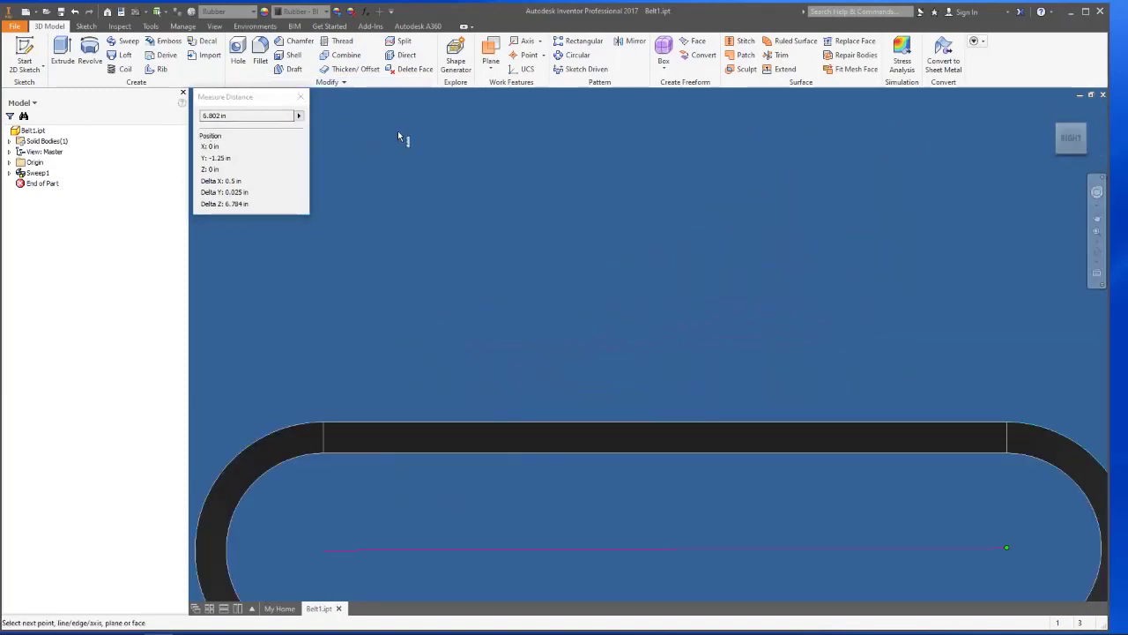
{"action": "key", "text": "Home"}
{"action": "key", "text": "Escape"}
{"action": "scroll", "coordinate": [649, 350], "scroll_direction": "down", "scroll_amount": 2}
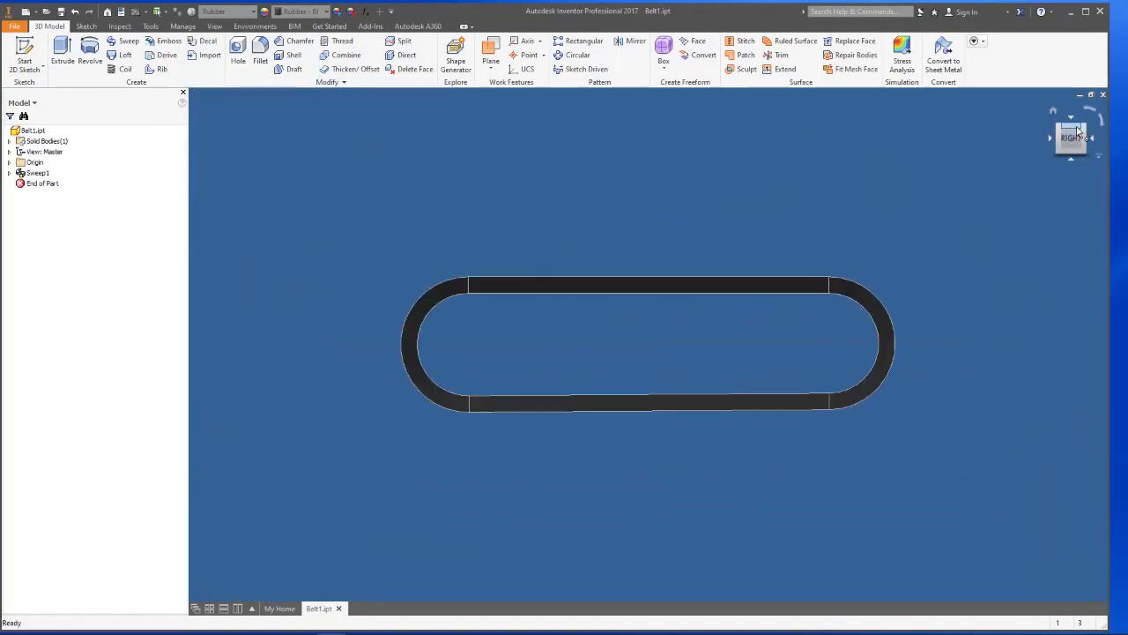
{"action": "left_click", "coordinate": [1058, 122]}
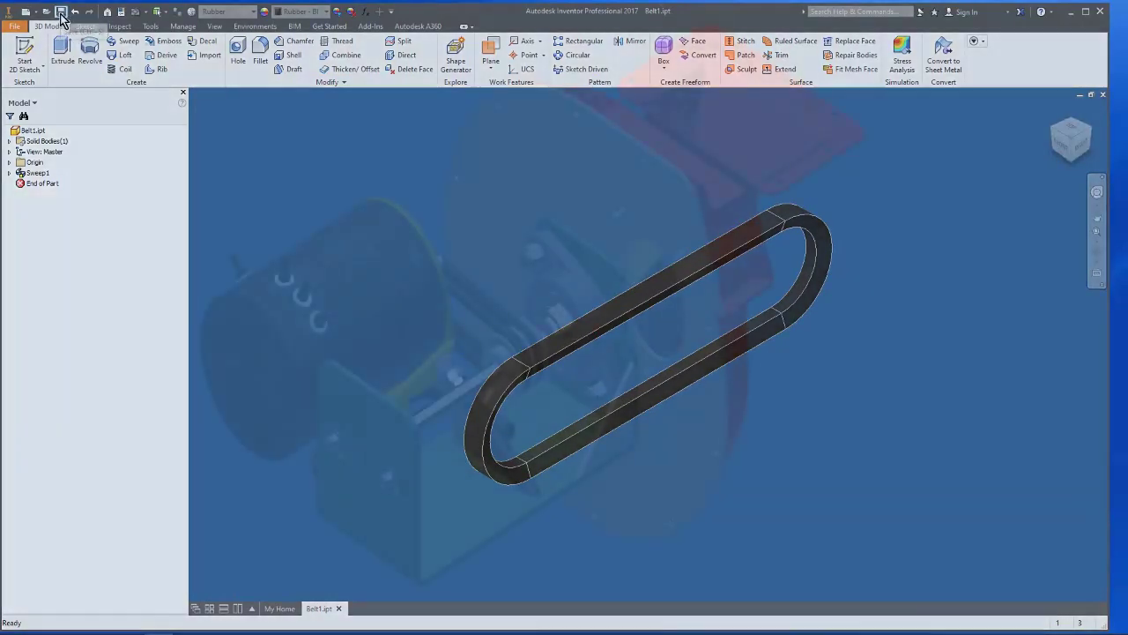